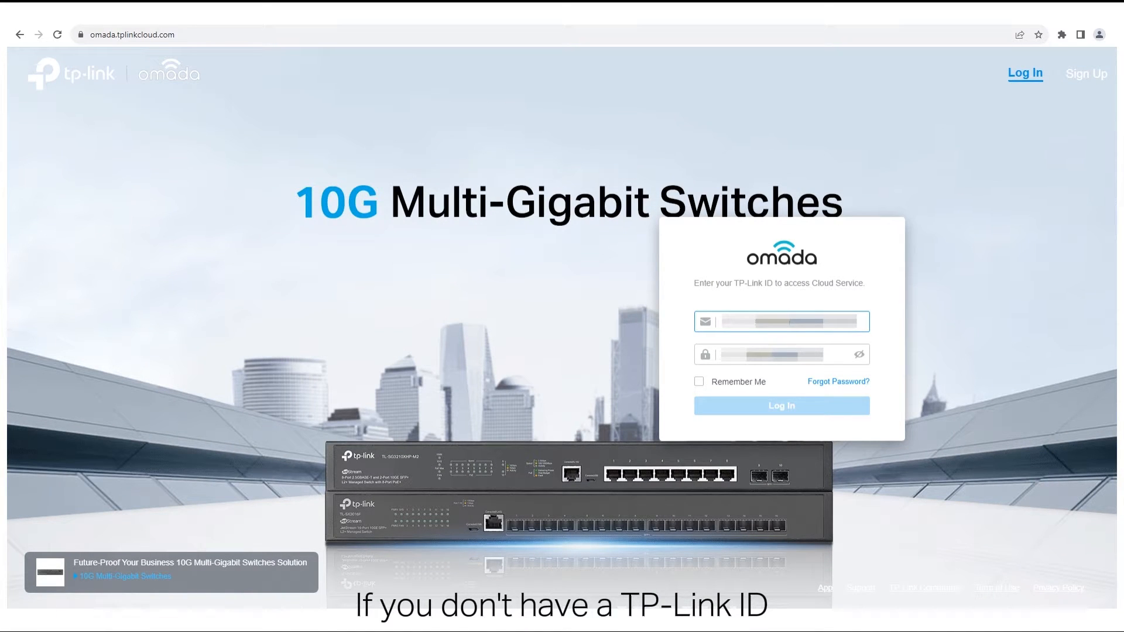
- Log in, register a new Cloud-Based Controller and start its setup
left_click(782, 355)
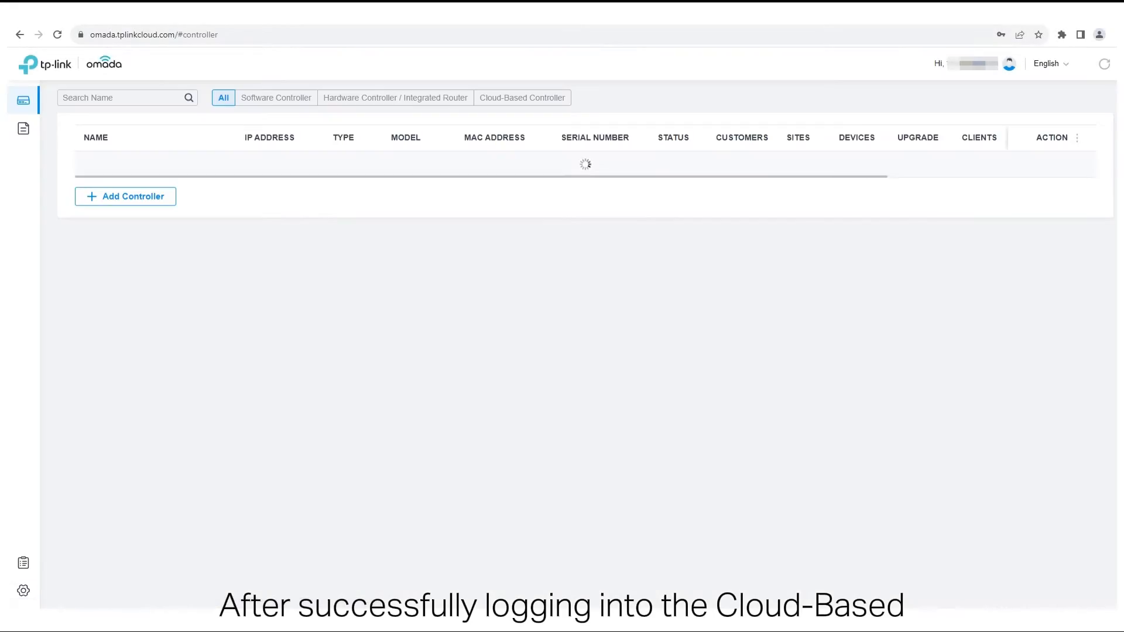
left_click(140, 202)
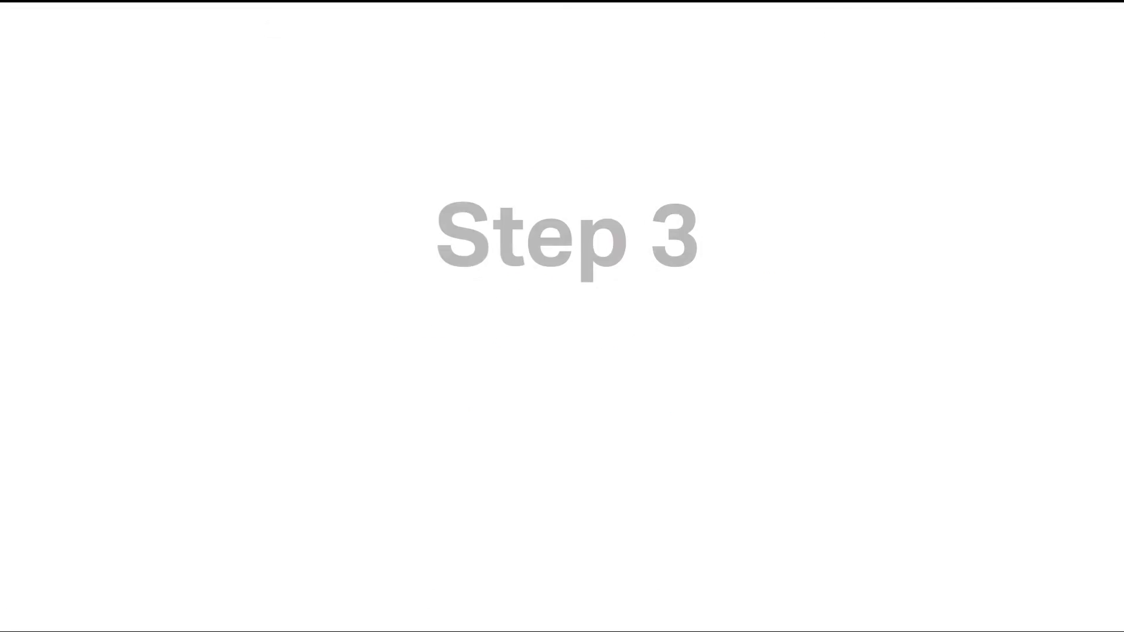
left_click(425, 394)
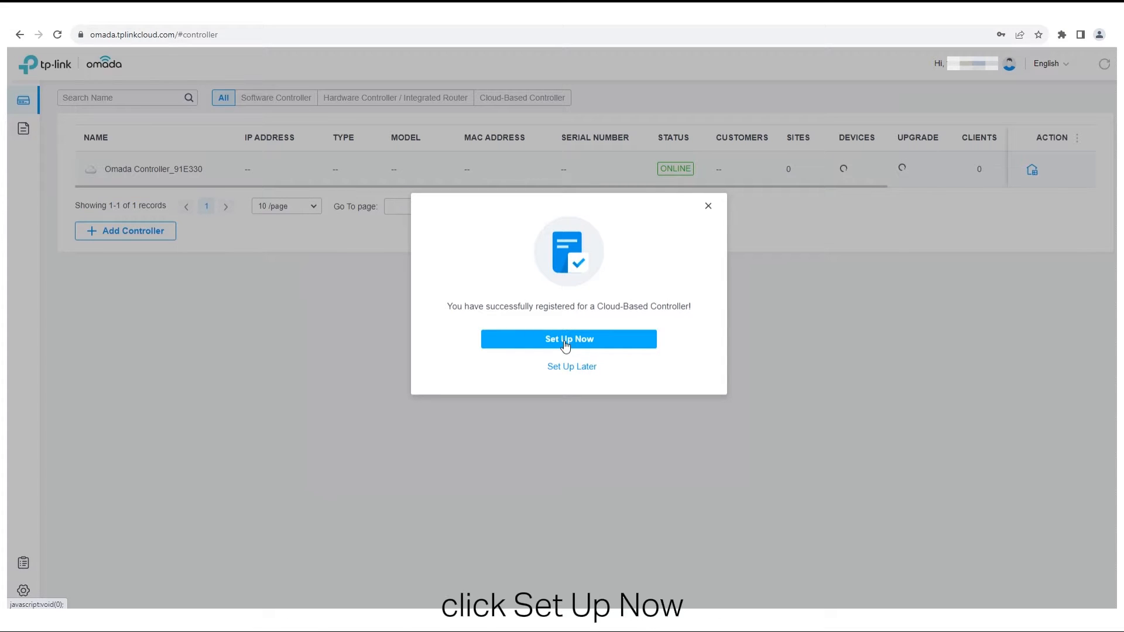
left_click(566, 345)
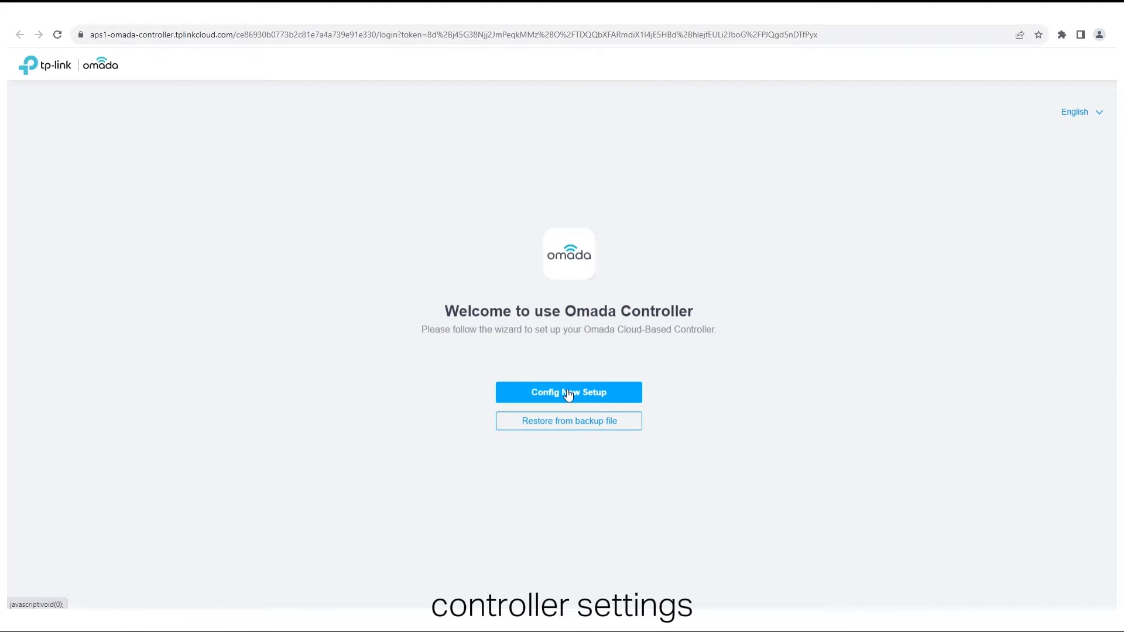
- Start a new configuration, accept the terms, and create site Demo with device username tplink and a password
left_click(568, 393)
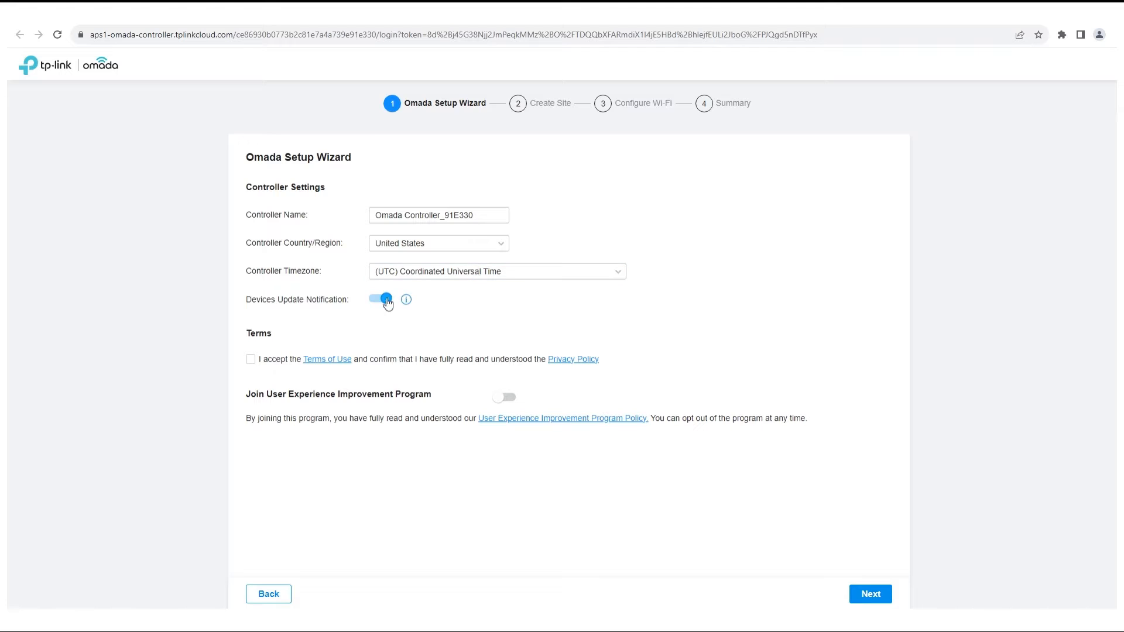
left_click(250, 359)
left_click(870, 593)
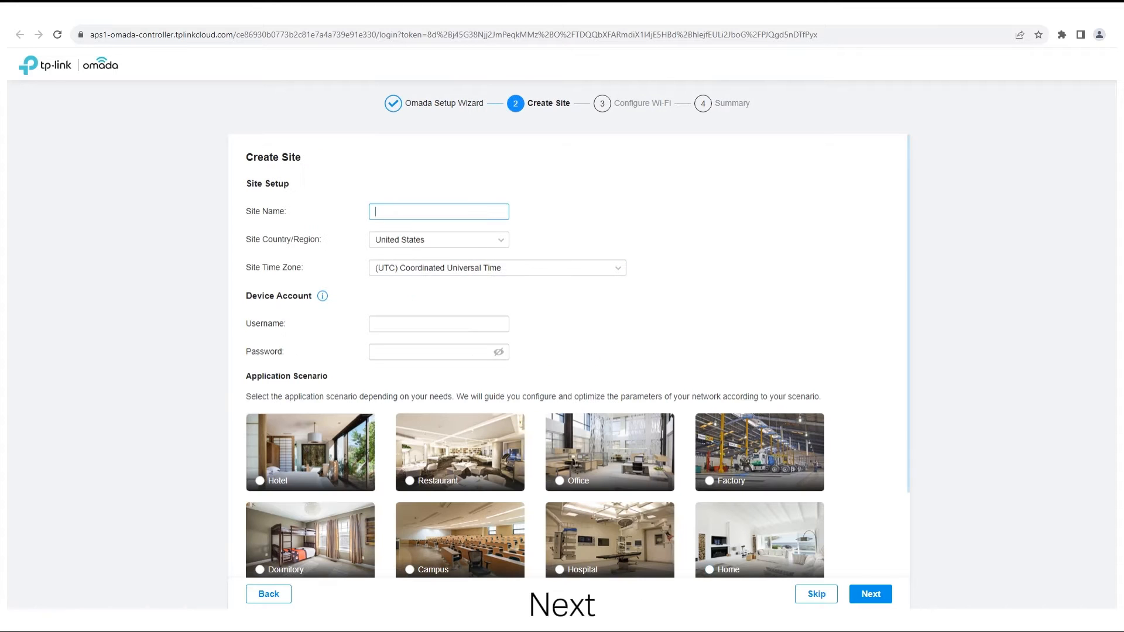
left_click(461, 324)
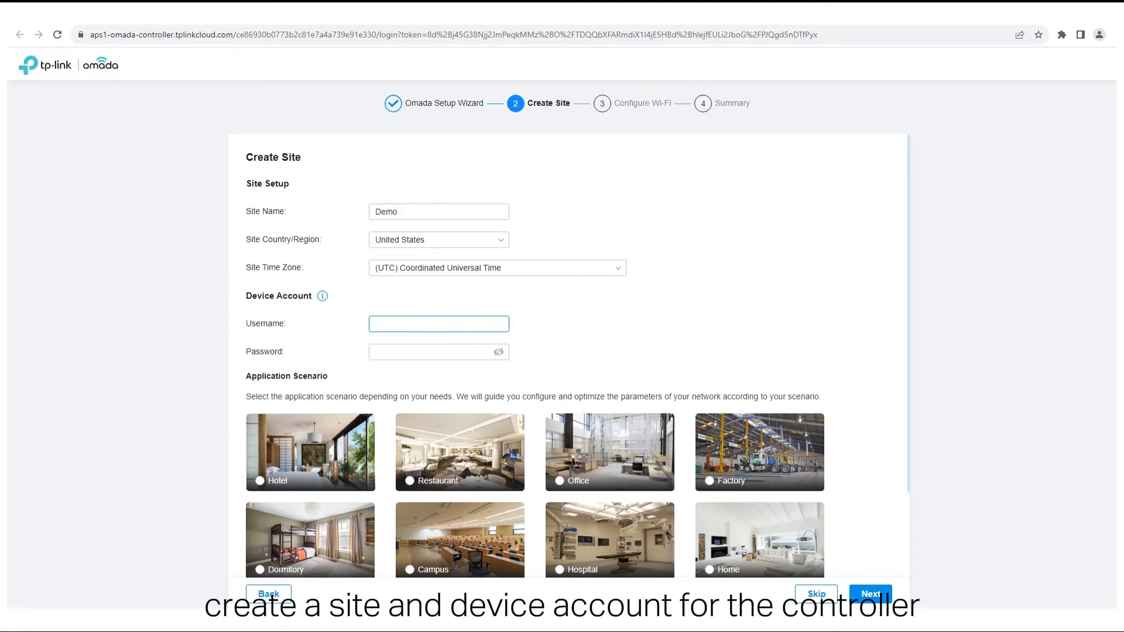
type("tplink")
left_click(466, 350)
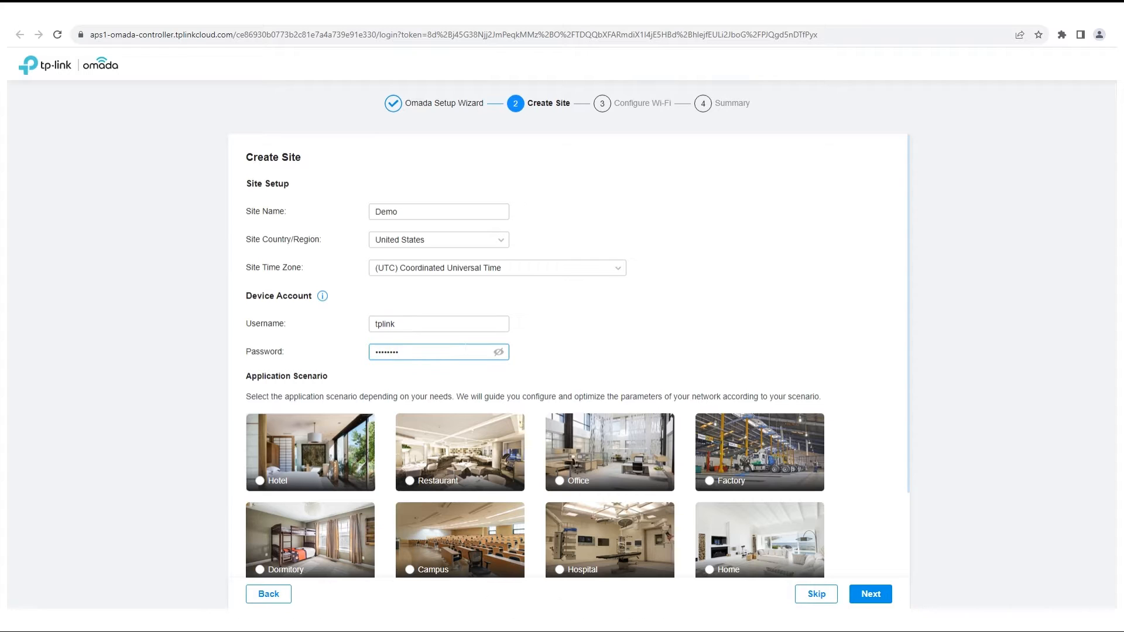
scroll(665, 441, "down", 2)
left_click(871, 593)
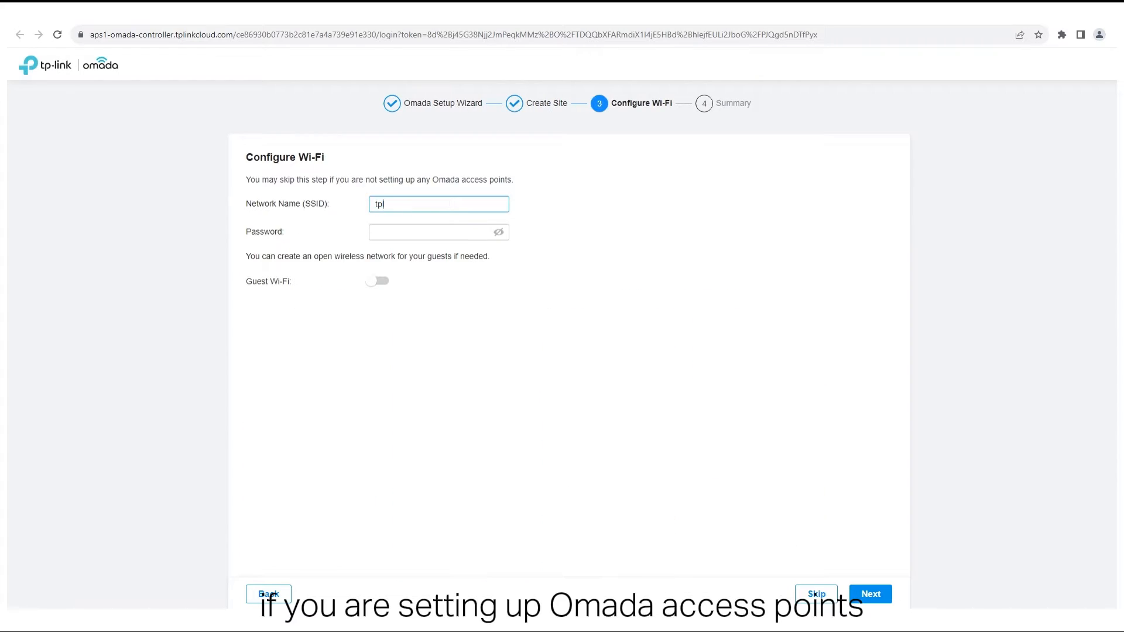
- Give the tplink Wi-Fi network its password and finish the setup wizard
left_click(422, 231)
type("••••••••")
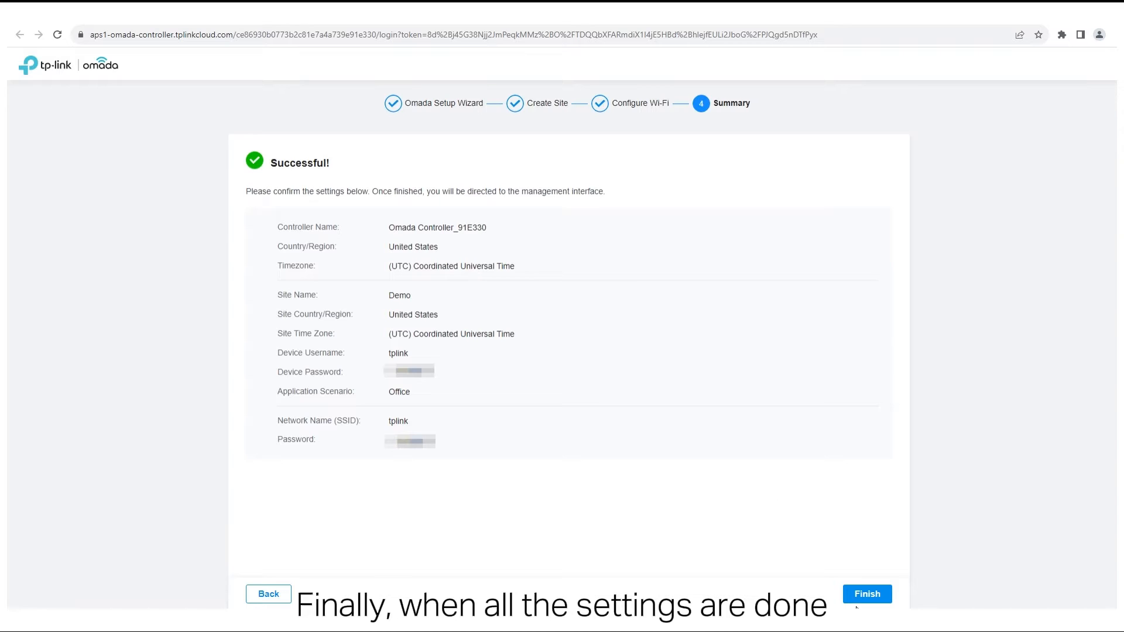
left_click(860, 594)
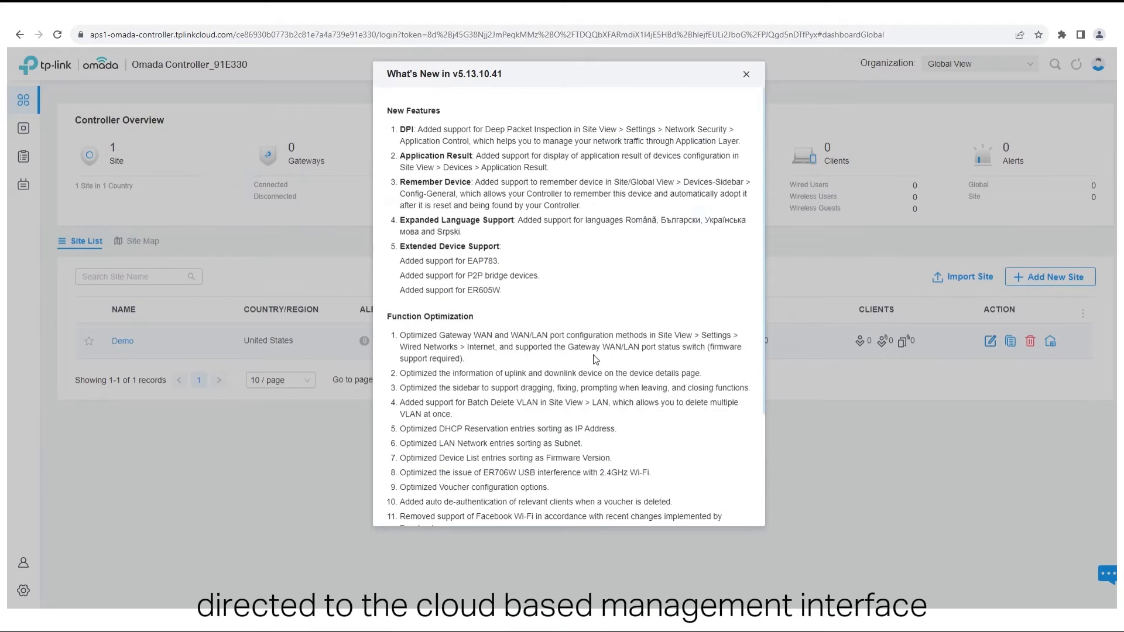
- Read through the What's New notes and dismiss them
scroll(610, 351, "down", 10)
left_click(610, 486)
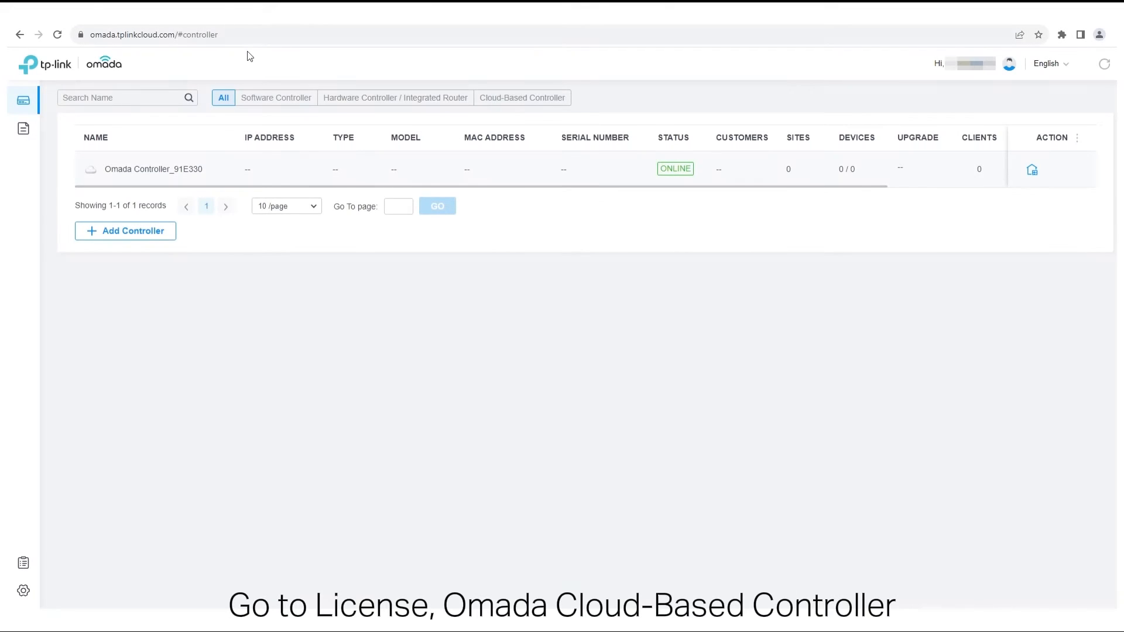
- Assign 3 Cloud-Based Controller licenses to Omada Controller_91E330 from the License page
left_click(26, 563)
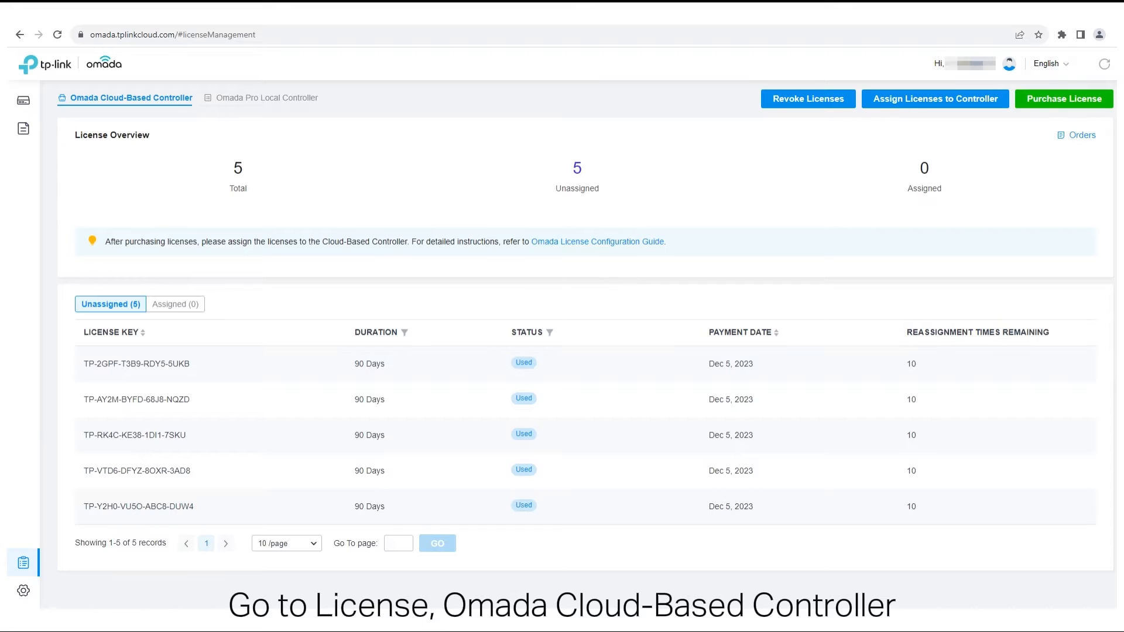
left_click(897, 104)
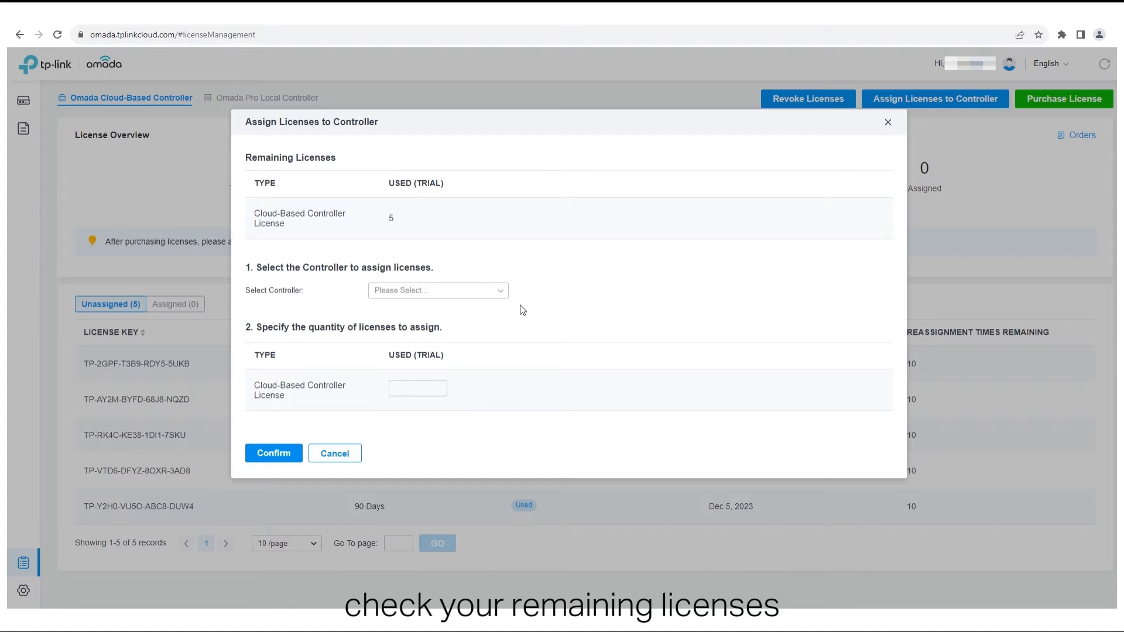
left_click(498, 292)
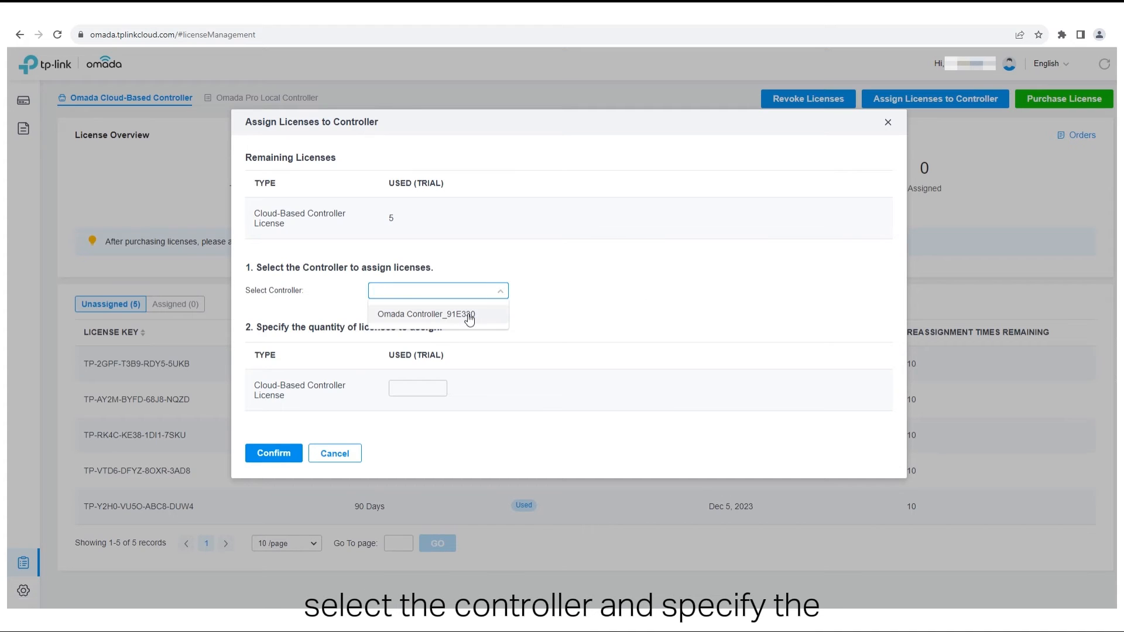
left_click(426, 314)
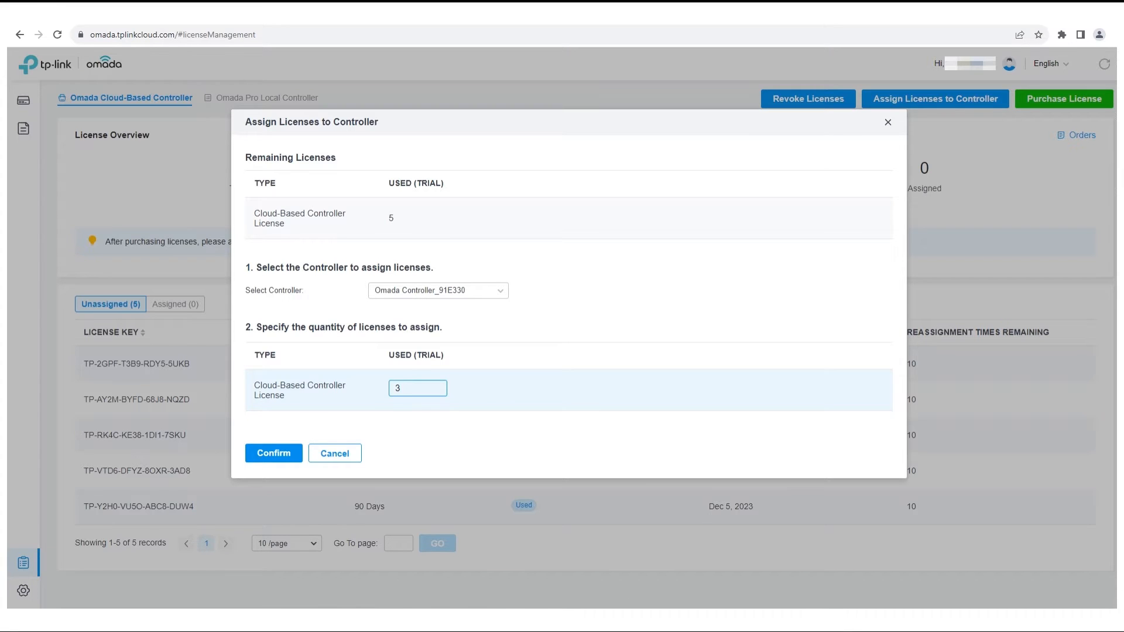
left_click(275, 454)
left_click(477, 322)
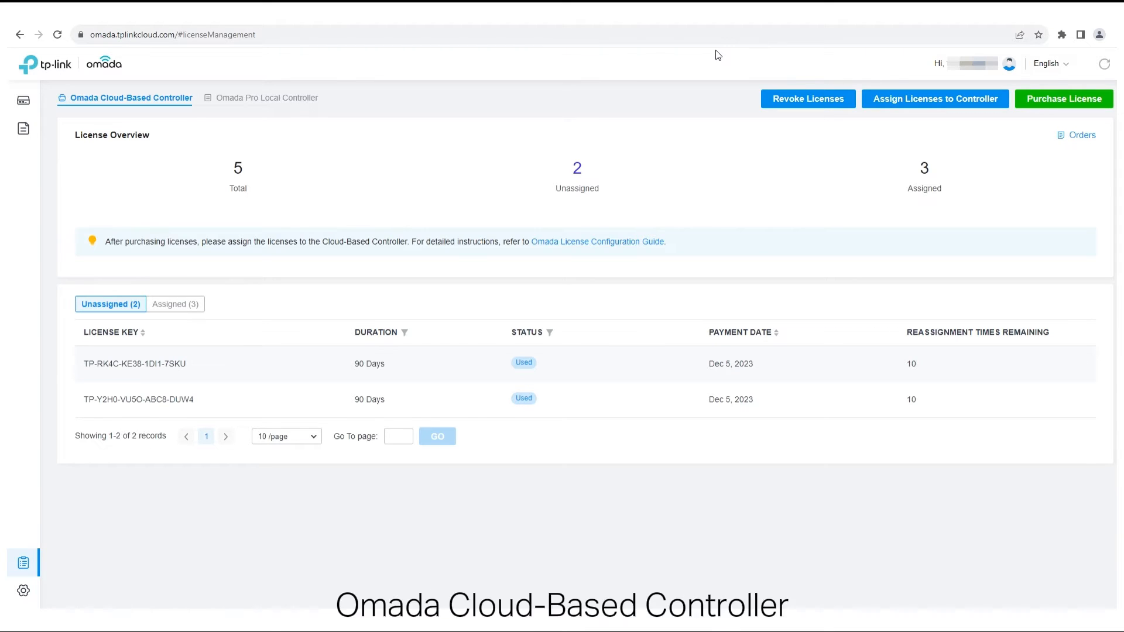
- Revoke 2 licenses from Omada Controller_91E330 and confirm the success message
left_click(802, 104)
left_click(433, 293)
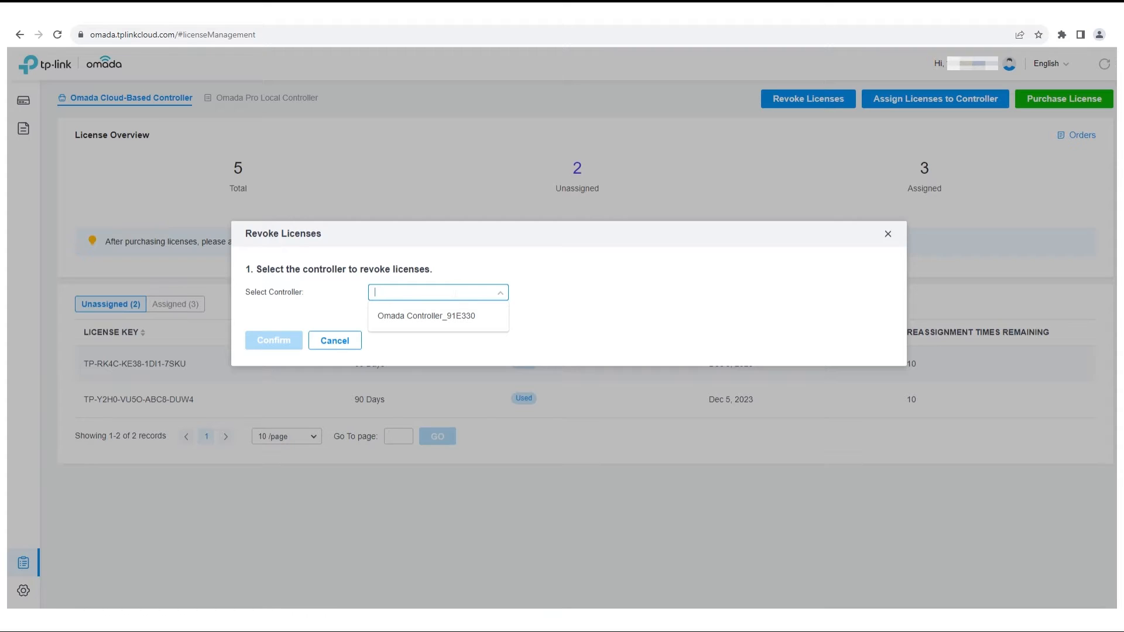
left_click(458, 318)
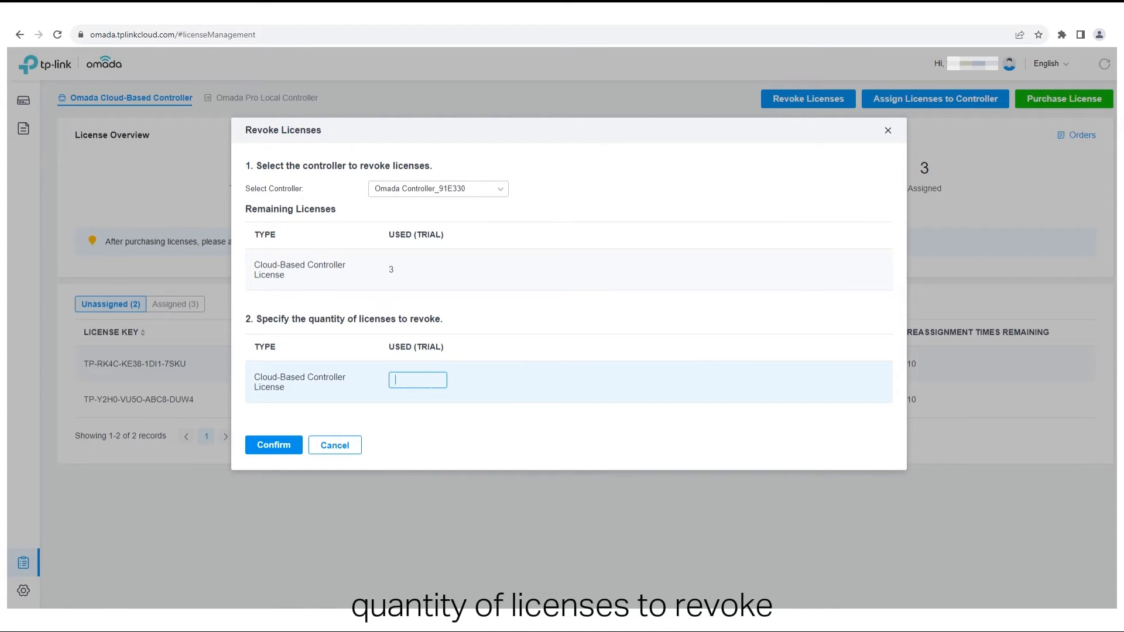
left_click(258, 446)
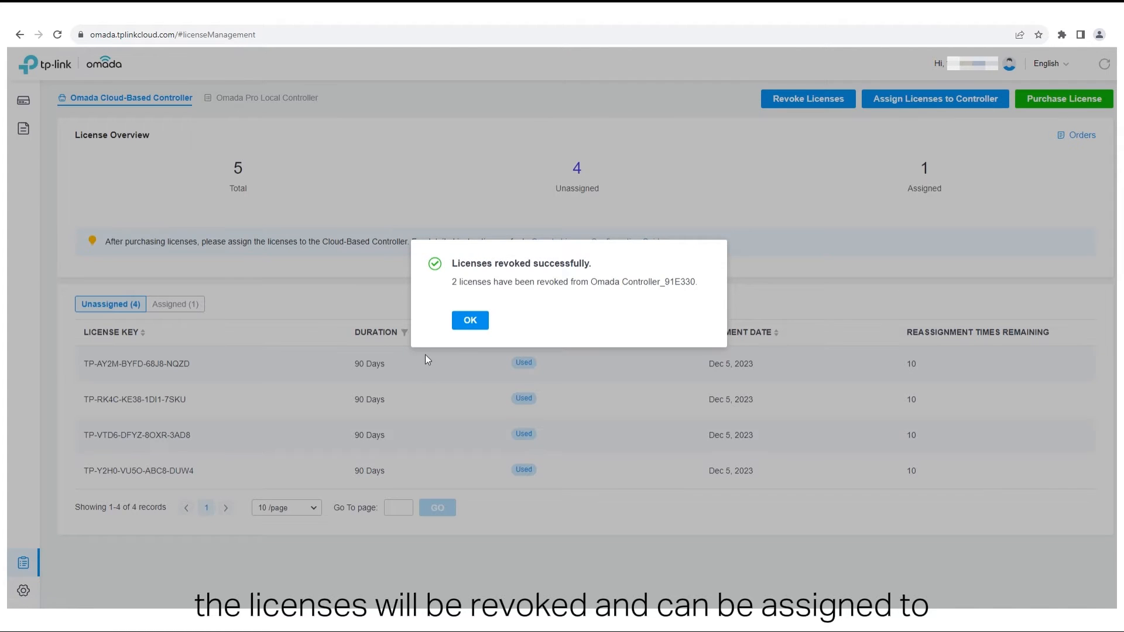
left_click(468, 322)
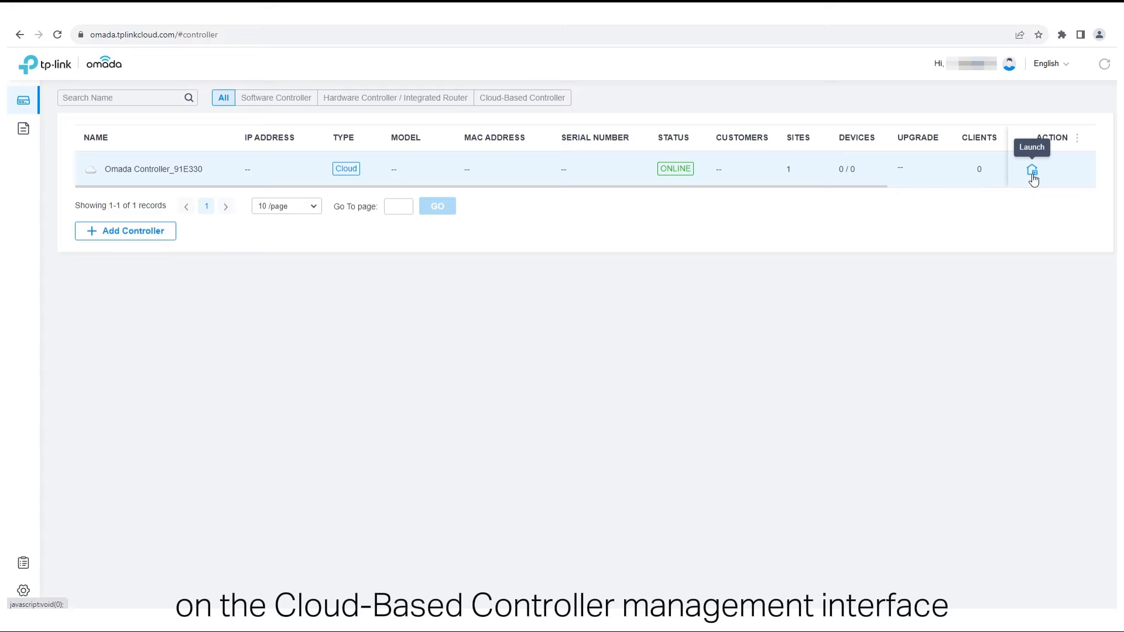
- In the controller's License settings, switch on Auto-Active and the Demo site's Auto-Renewal
left_click(1032, 171)
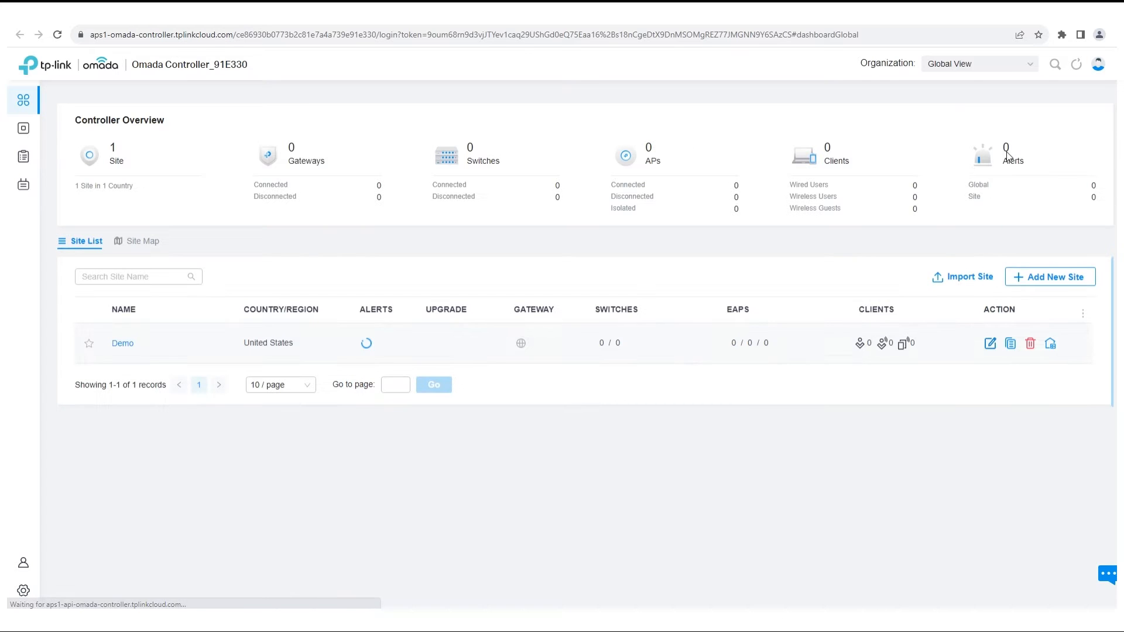
left_click(29, 158)
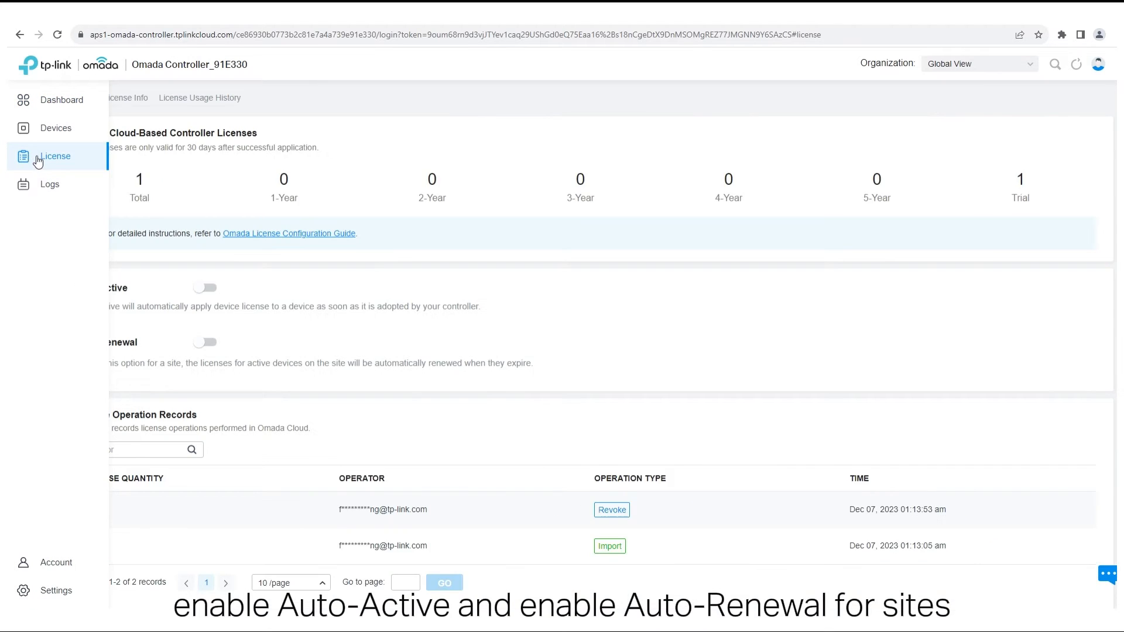
left_click(212, 295)
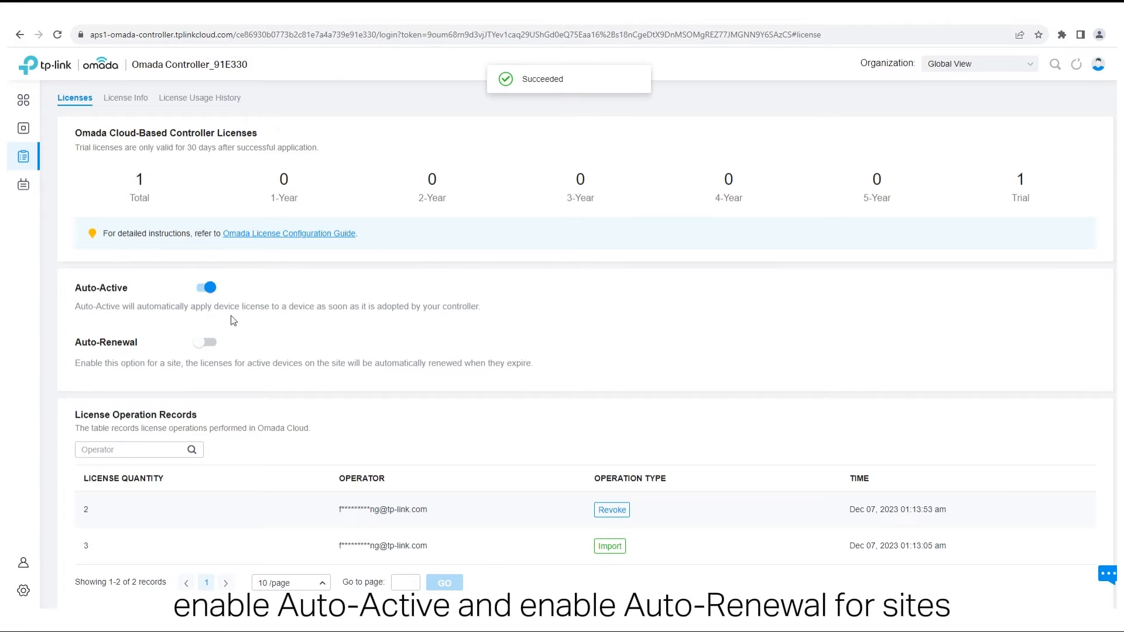
left_click(210, 345)
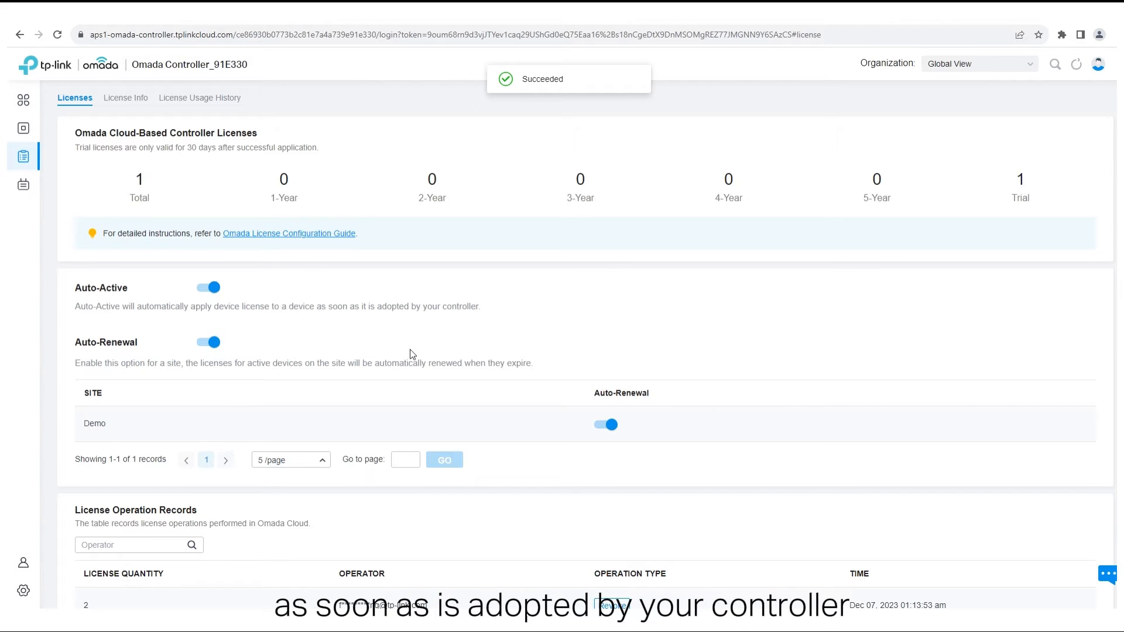
scroll(412, 354, "down", 2)
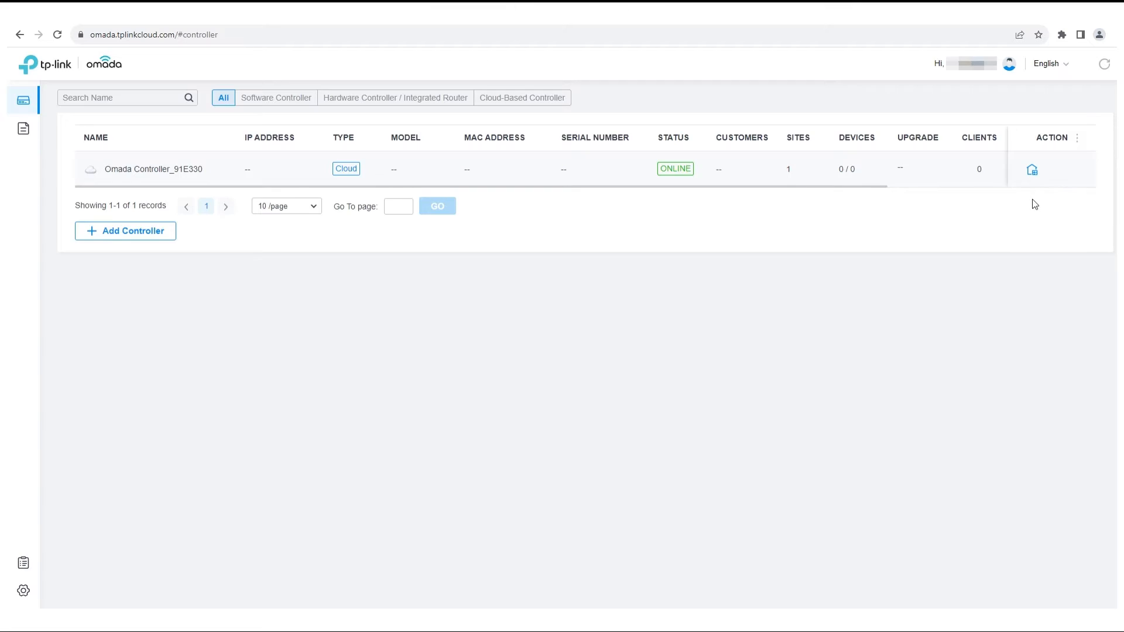
- Add the access point to site Demo by its serial number and close the import window
left_click(1032, 170)
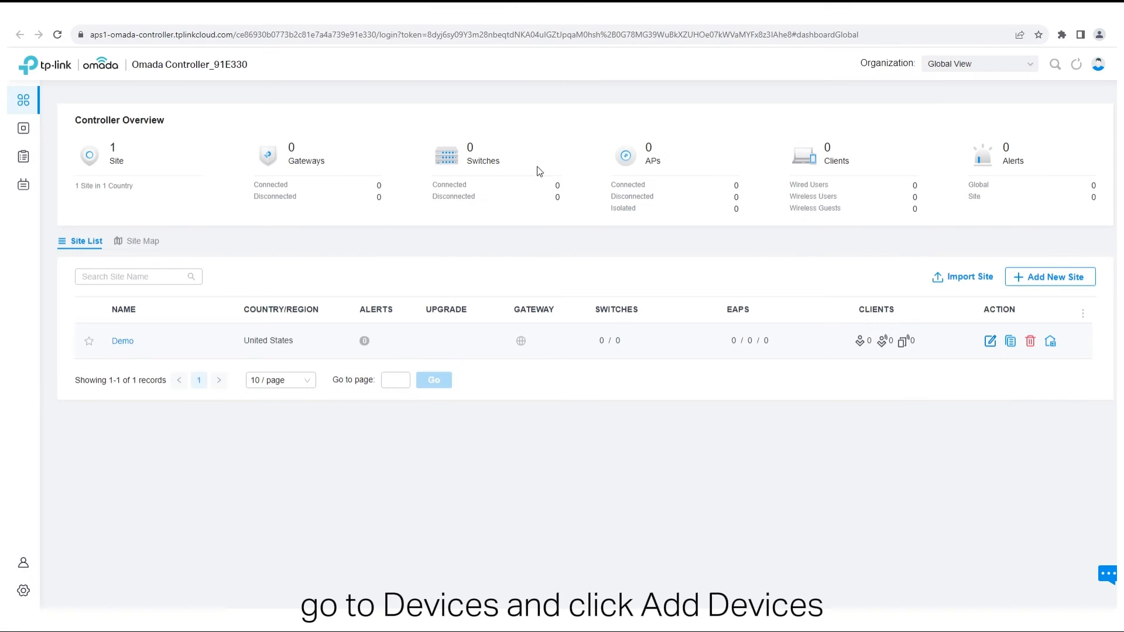
left_click(25, 131)
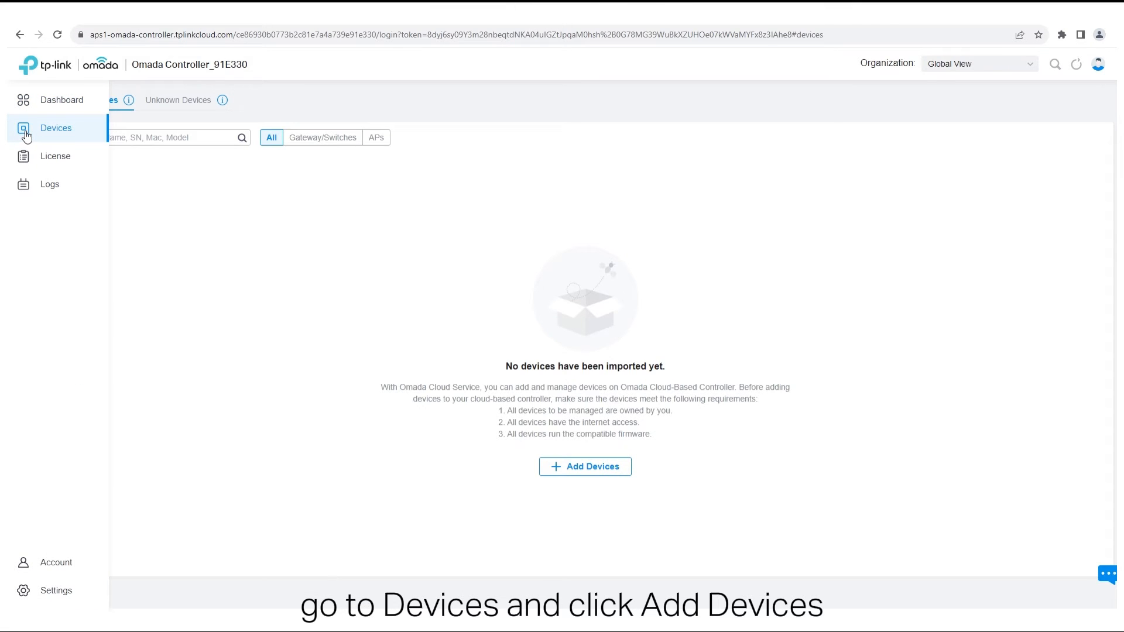
left_click(551, 468)
left_click(410, 358)
type("2")
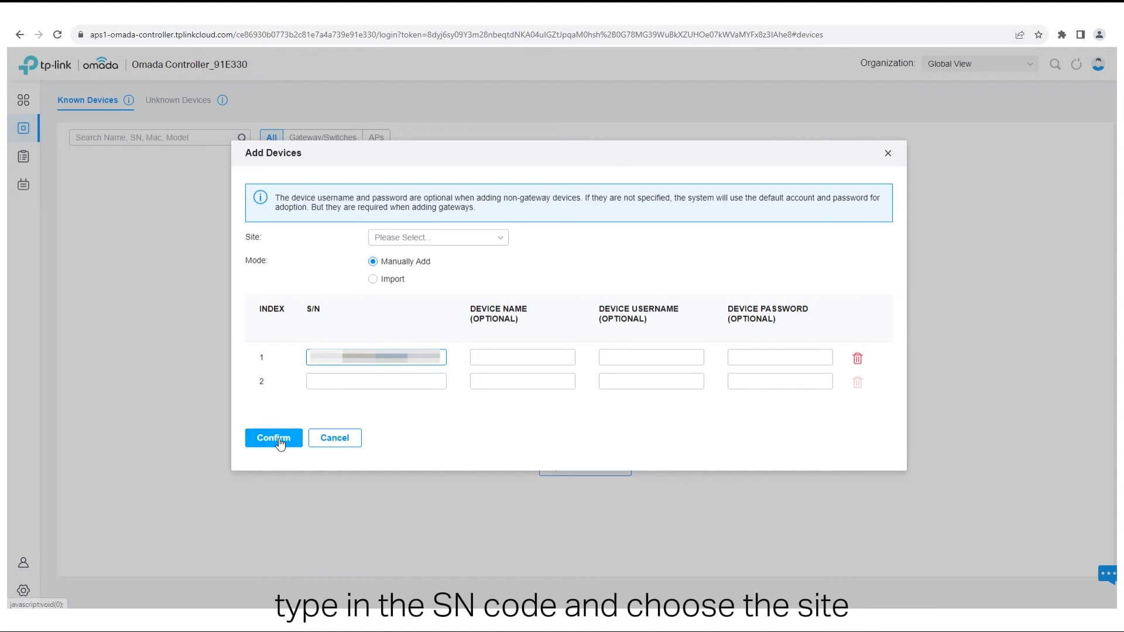
left_click(436, 238)
left_click(434, 291)
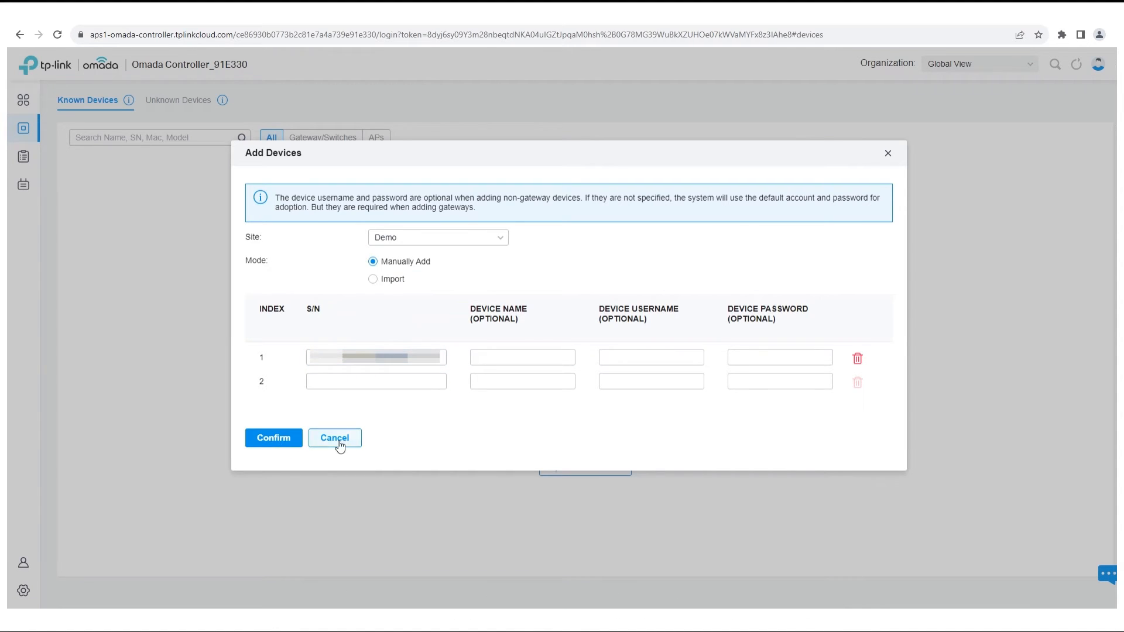
left_click(293, 447)
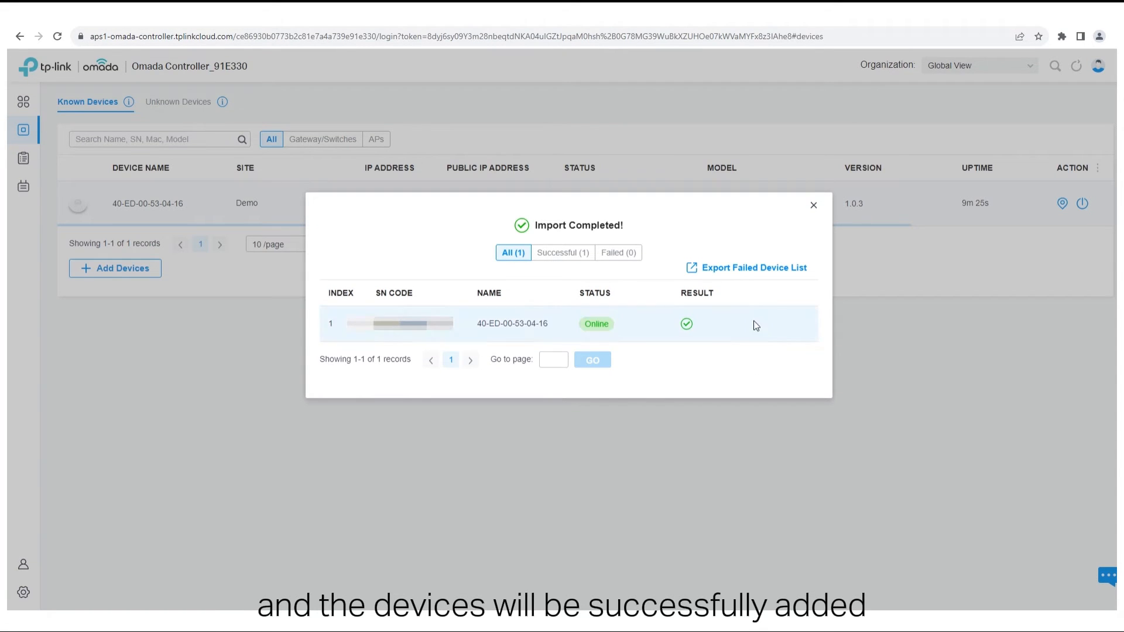
left_click(813, 206)
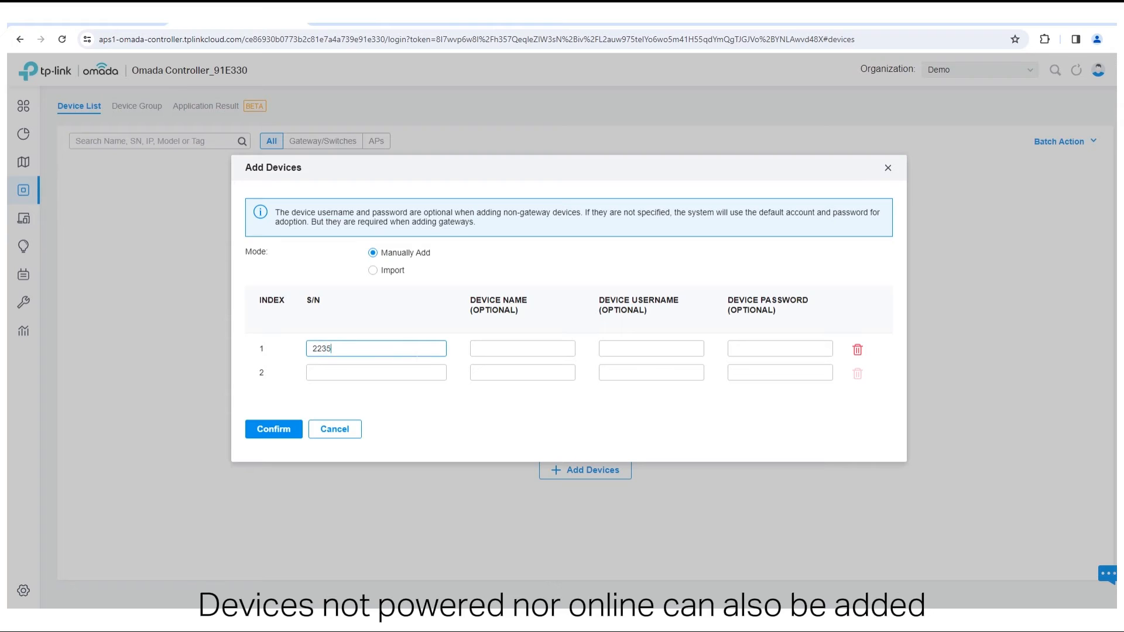
- Submit the next device import, reload the device list, and dismiss the update notice
left_click(285, 429)
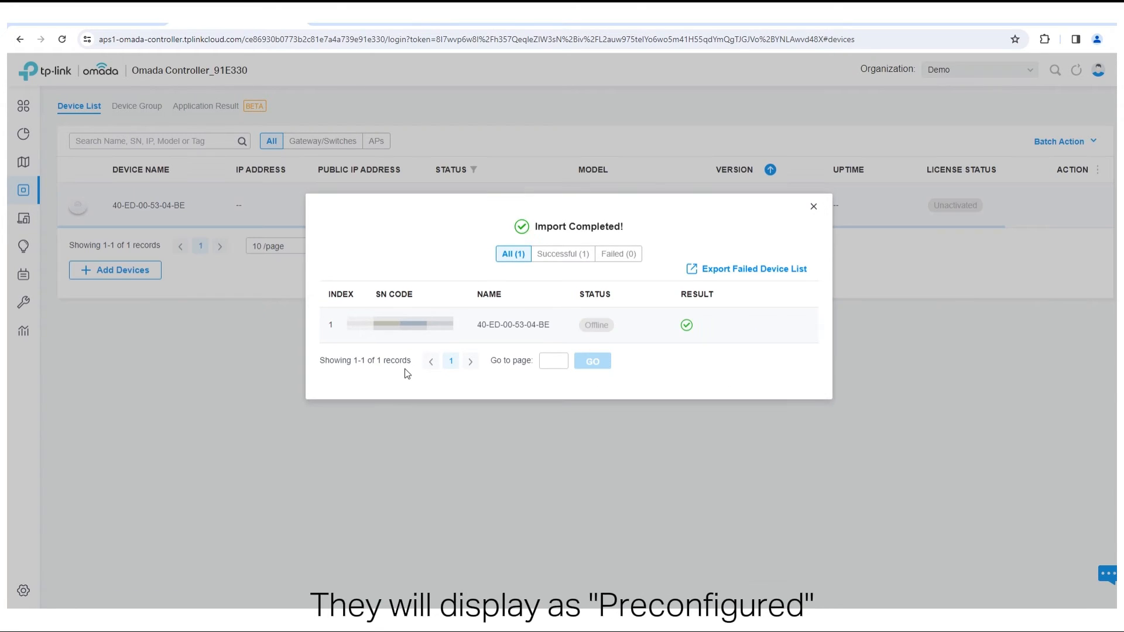
left_click(814, 207)
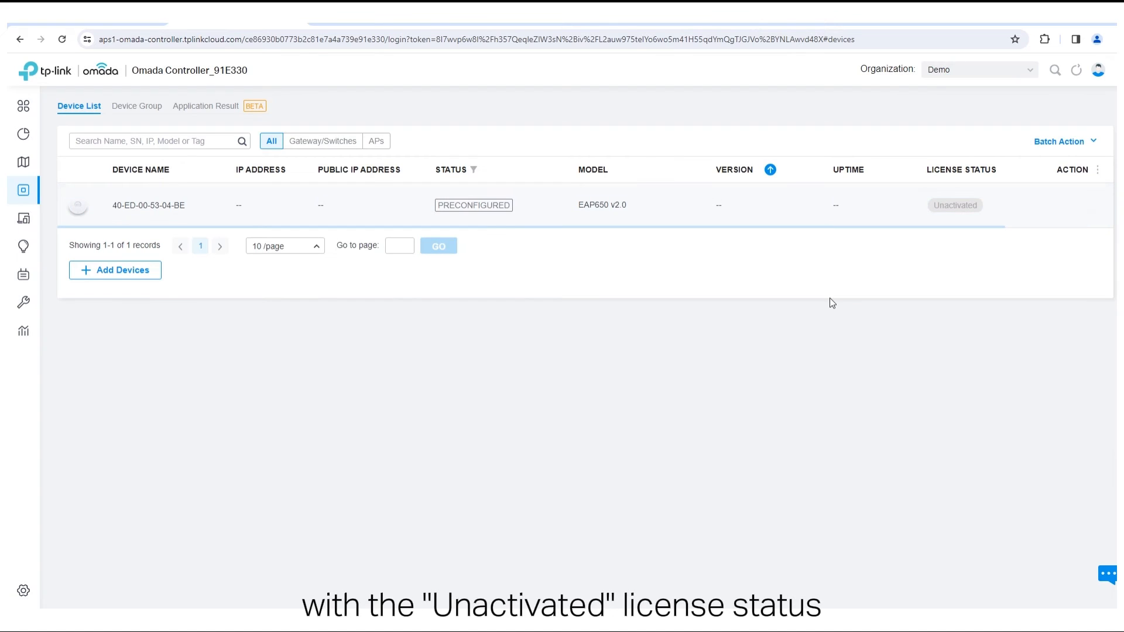
left_click(367, 39)
key("Return")
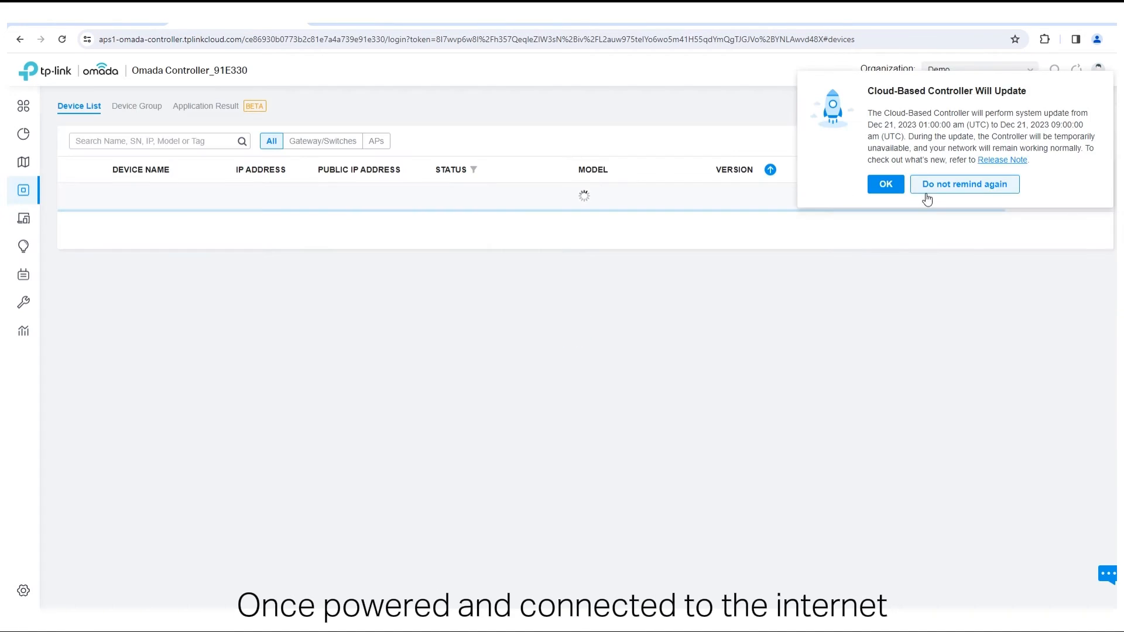
left_click(930, 186)
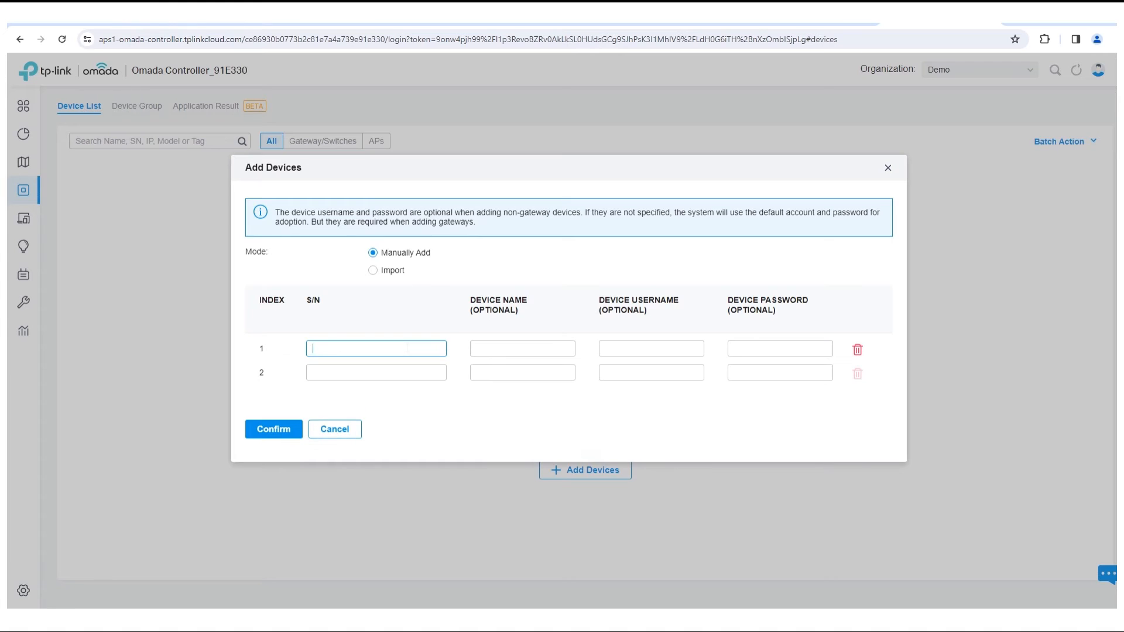
type("22")
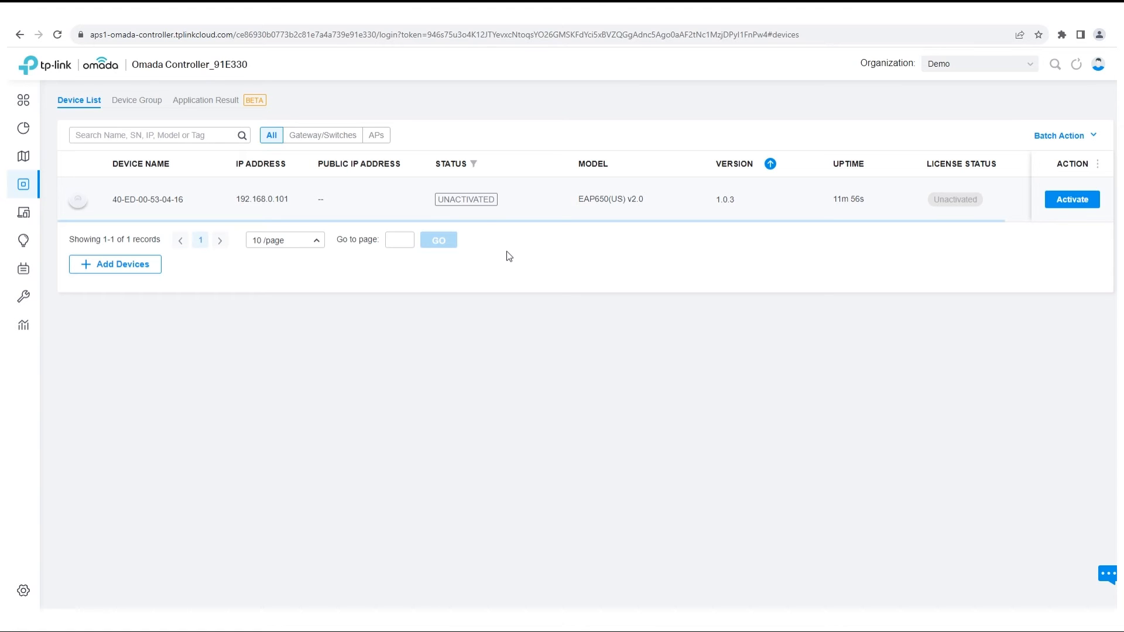
- Bind a license from Trial Licenses (5) to the EAP650(US) v2.0 access point
left_click(1070, 202)
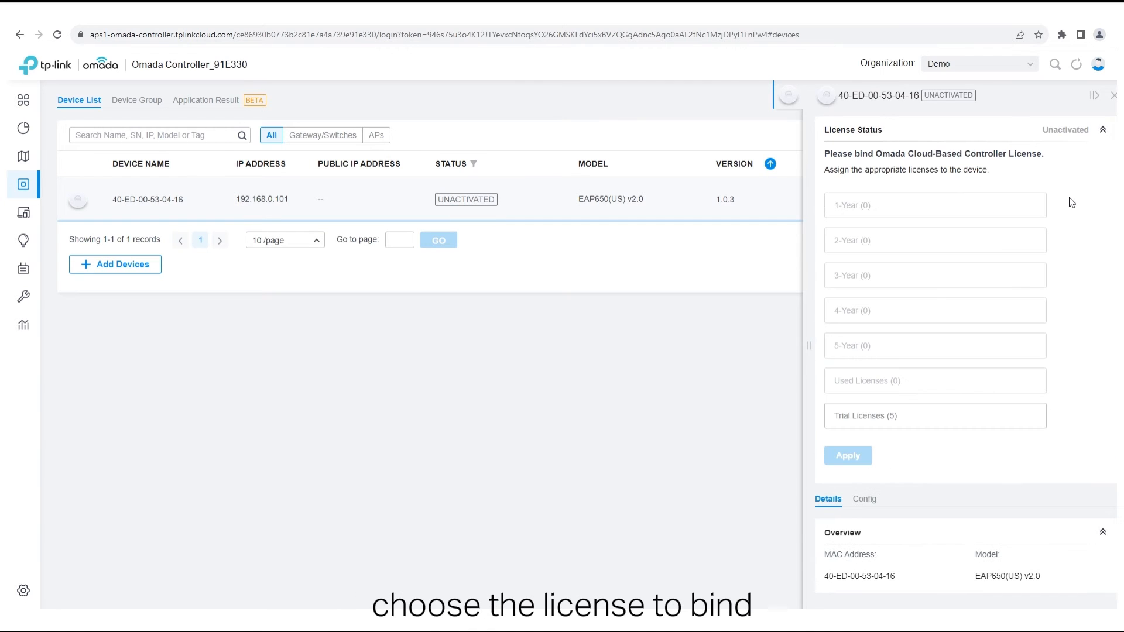
left_click(919, 416)
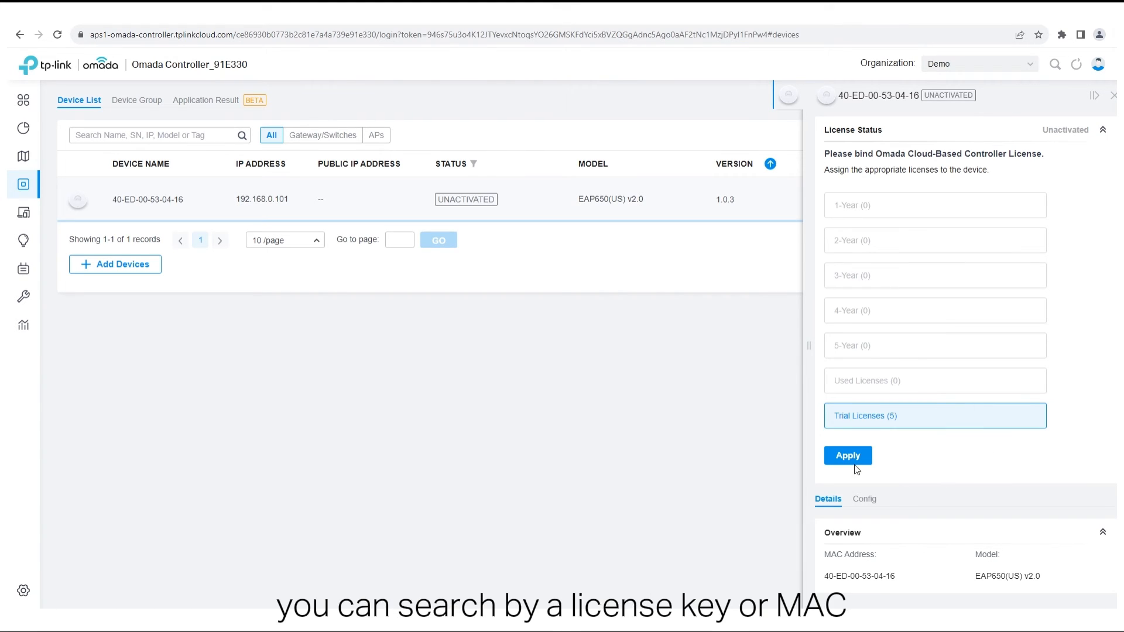
scroll(911, 459, "down", 2)
left_click(847, 359)
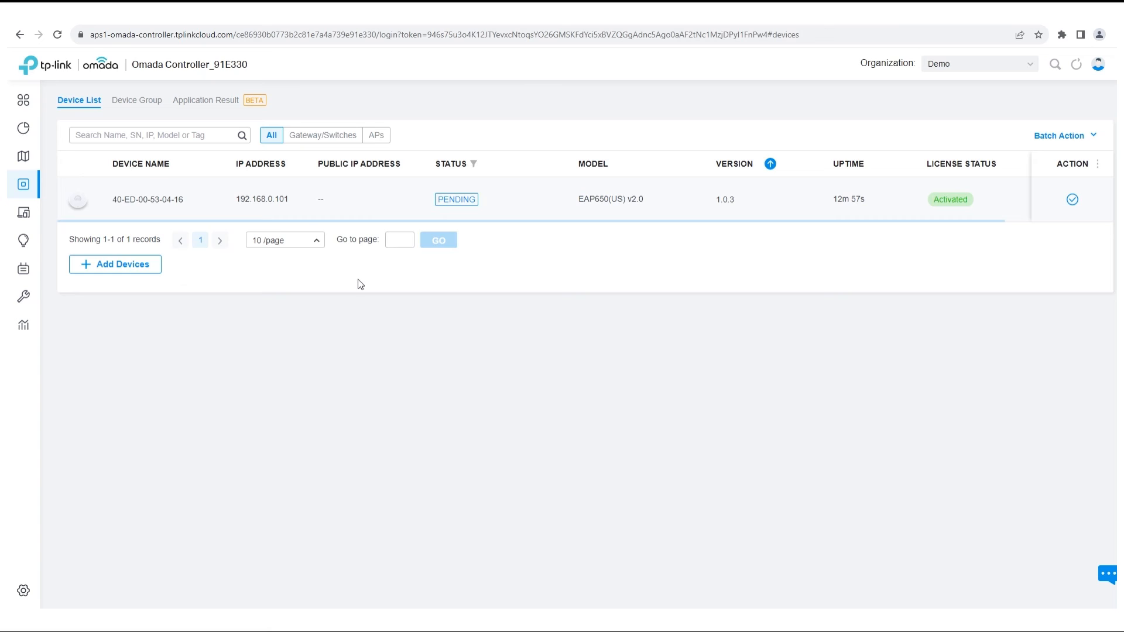
- Unbind the license from EAP650(US) v2.0 access point 40-ED-00-53-04-16
left_click(176, 202)
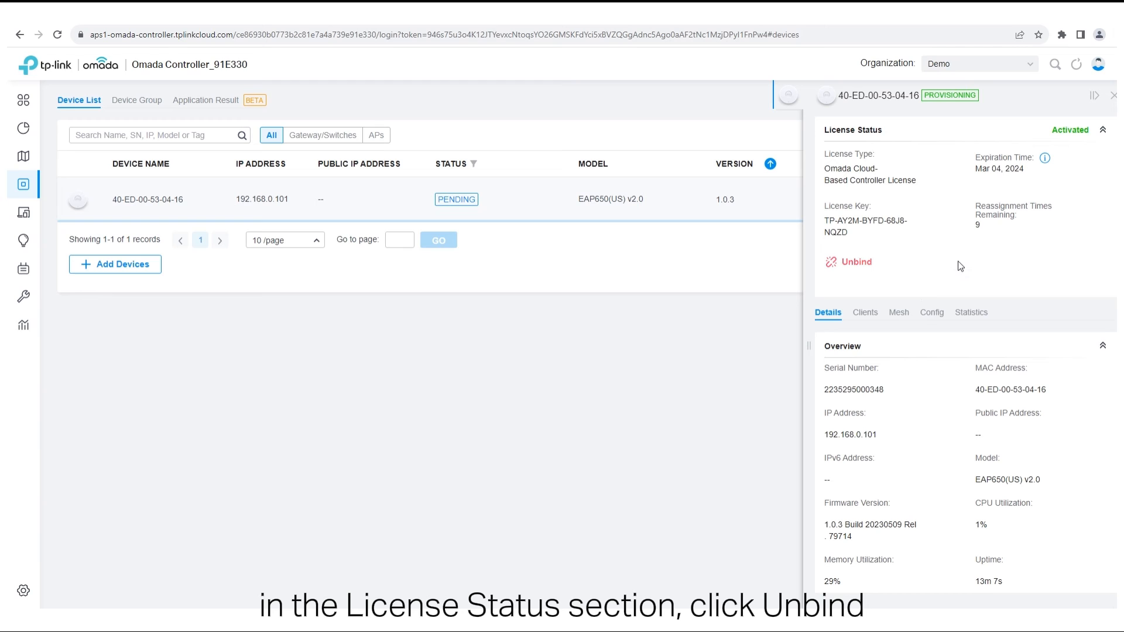
left_click(862, 263)
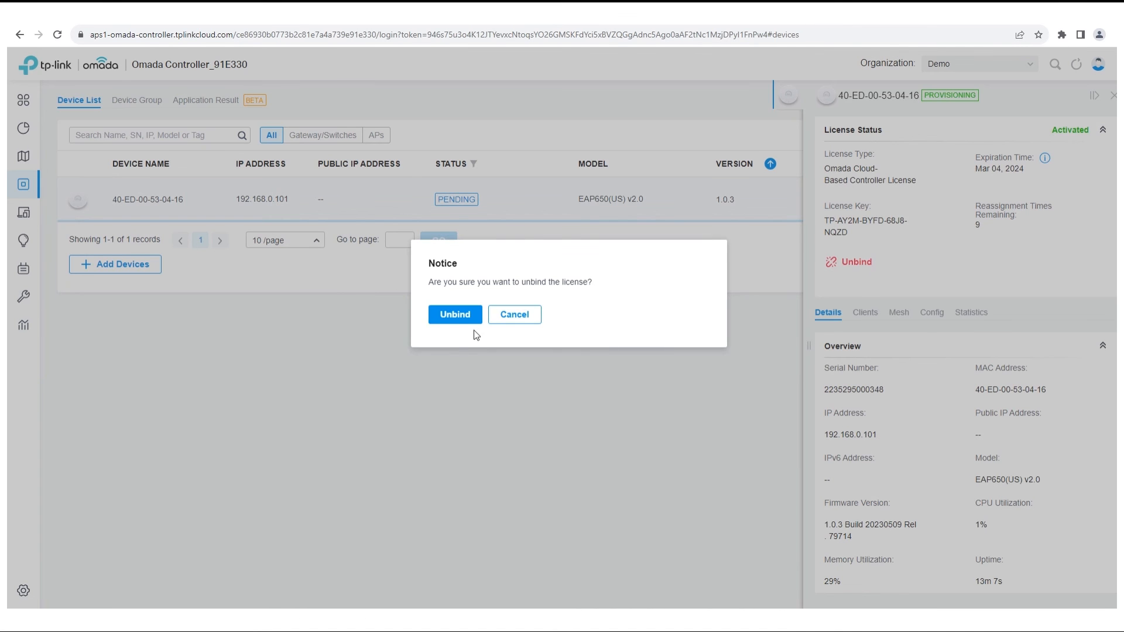
left_click(467, 316)
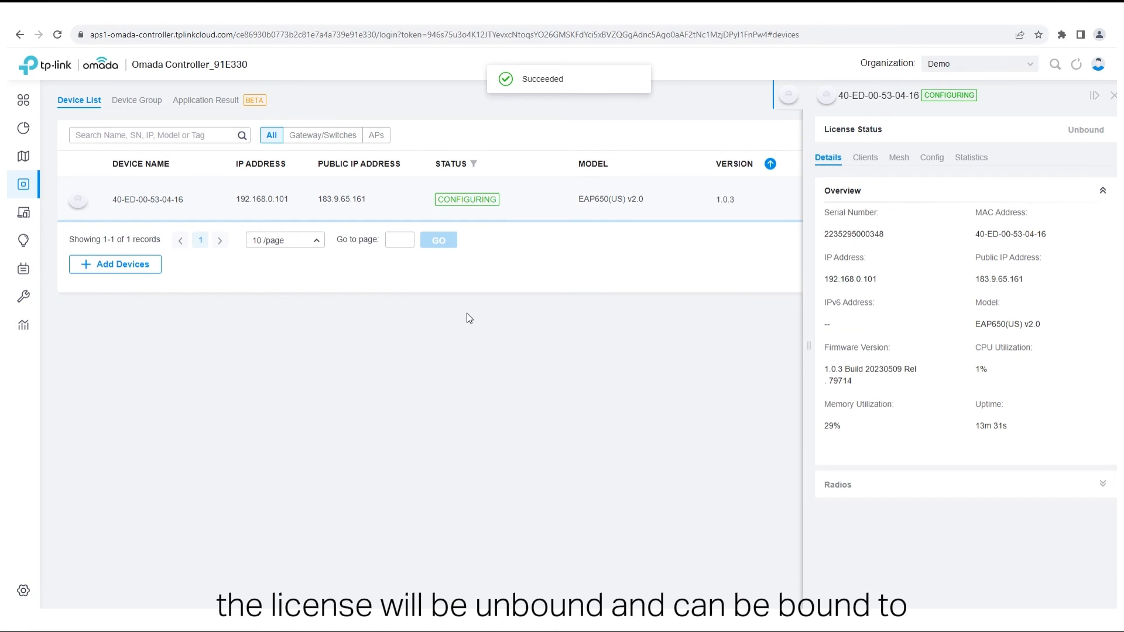